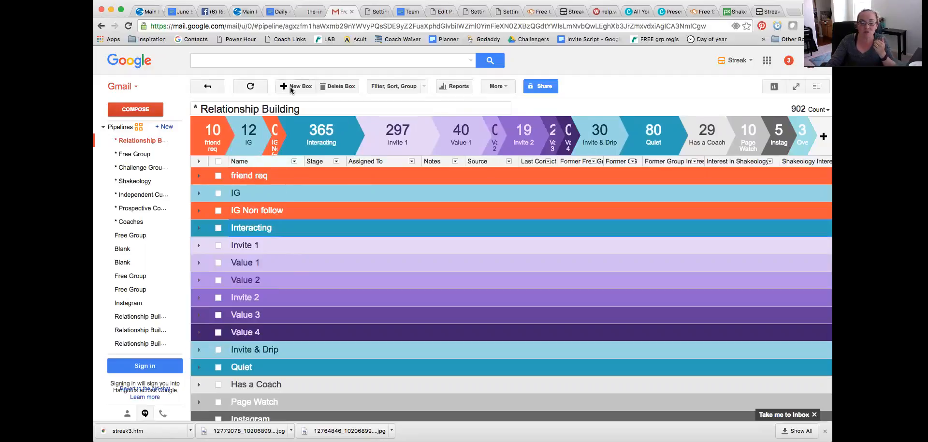
# Step: Expand the Interacting stage of the * Relationship Building pipeline to view its boxes, and collapse it again
pyautogui.click(200, 228)
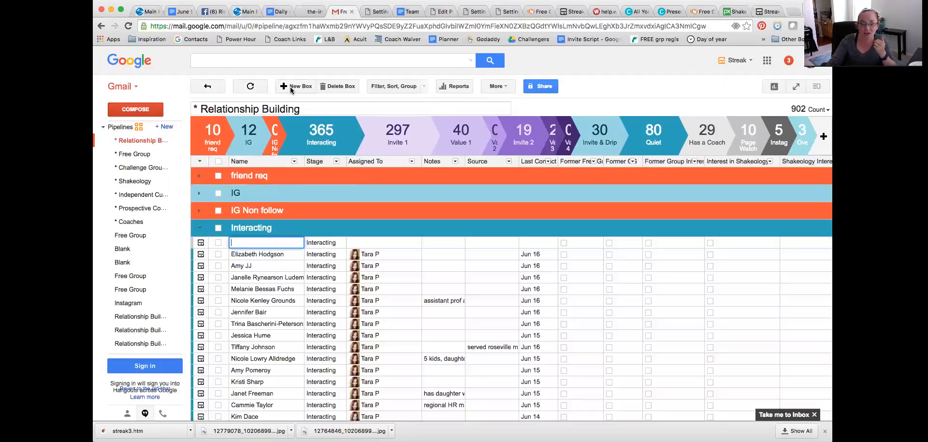
pyautogui.click(201, 230)
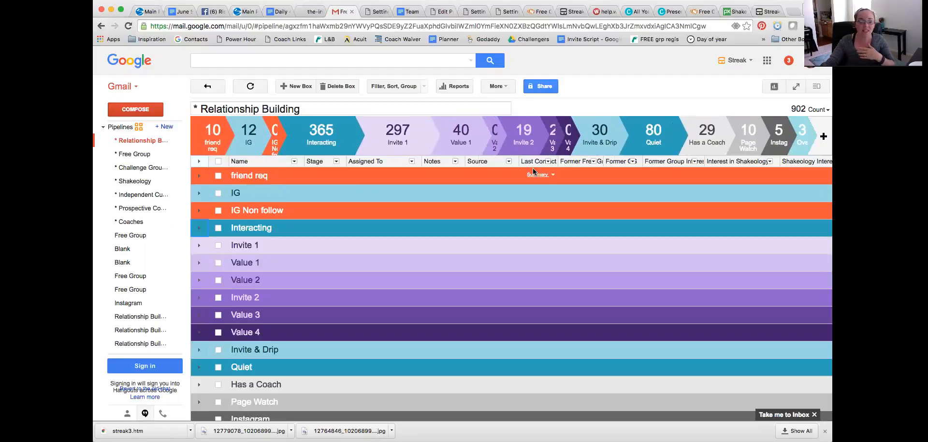
# Step: Open the Relationship Building pipeline with the Interacting, Invite and Add Value stages and add a box with the test contact's name
pyautogui.click(123, 334)
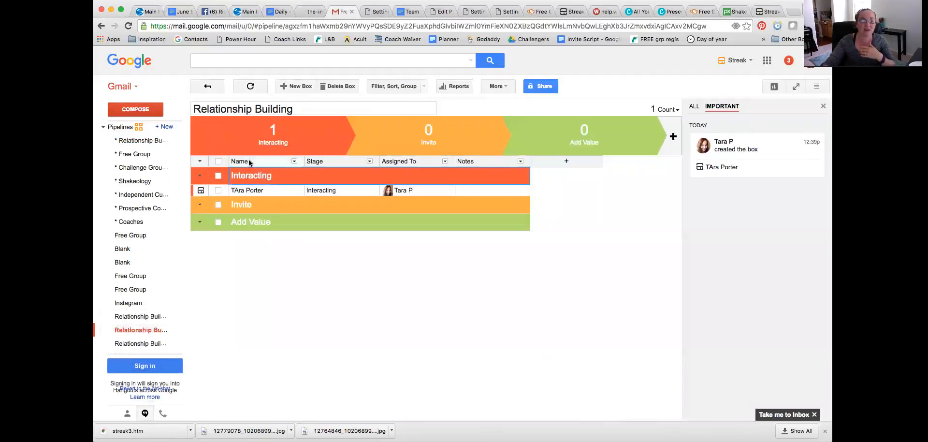
pyautogui.click(293, 87)
pyautogui.write('Tara ')
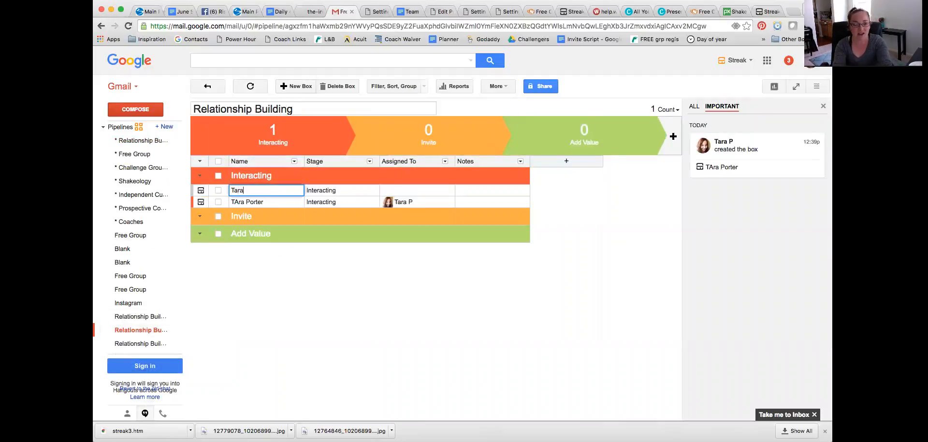
pyautogui.write('Testing')
pyautogui.press('Tab')
pyautogui.press('Tab')
pyautogui.press('Tab')
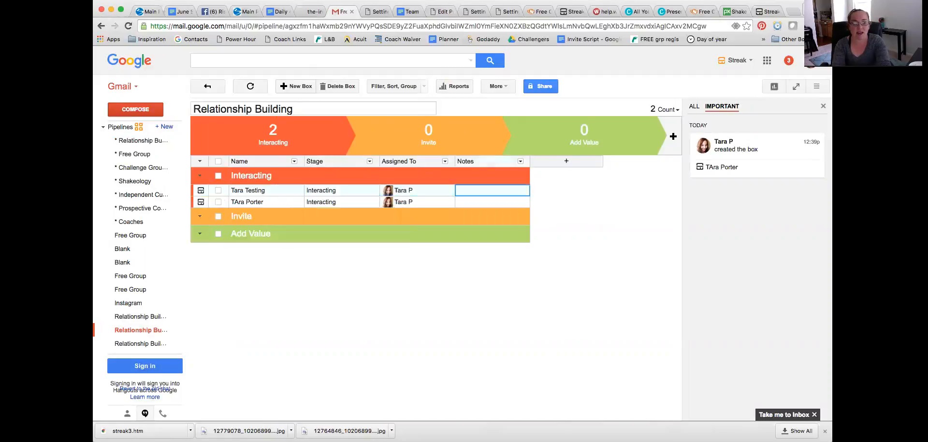
# Step: Add a date column named Last Contact and set it to Jun 16 for the second box in the Interacting stage
pyautogui.click(566, 161)
pyautogui.click(549, 203)
pyautogui.write('L')
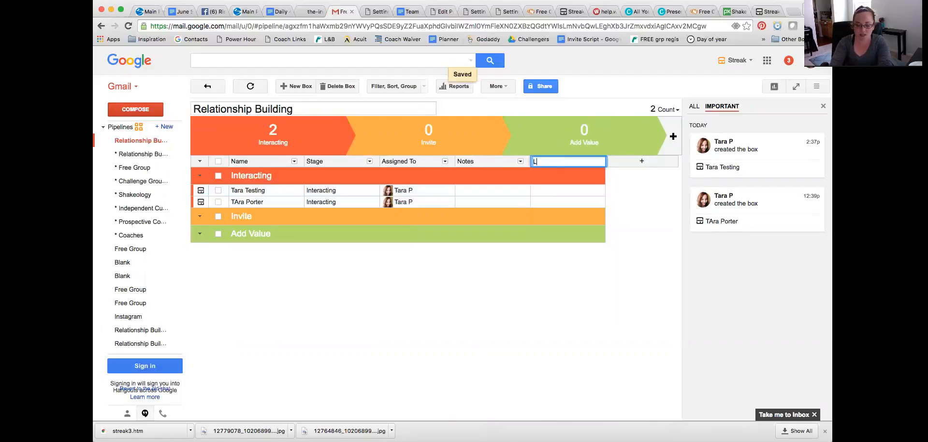
pyautogui.write('ast Contact')
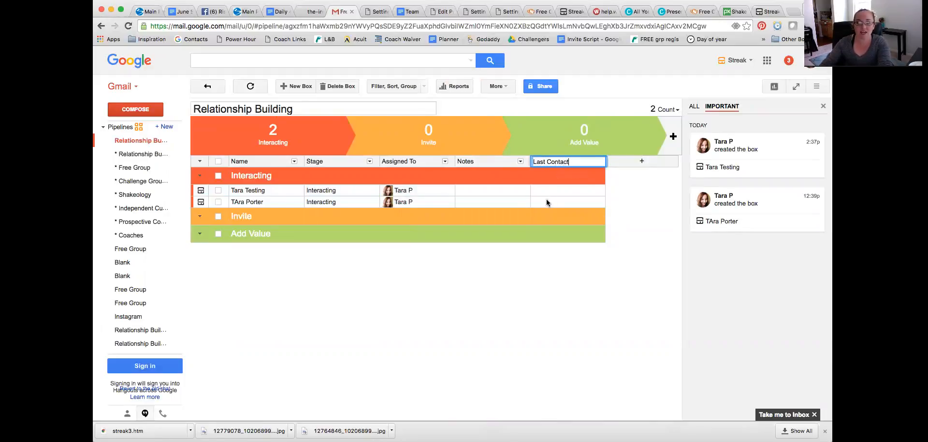
pyautogui.click(549, 202)
pyautogui.click(389, 277)
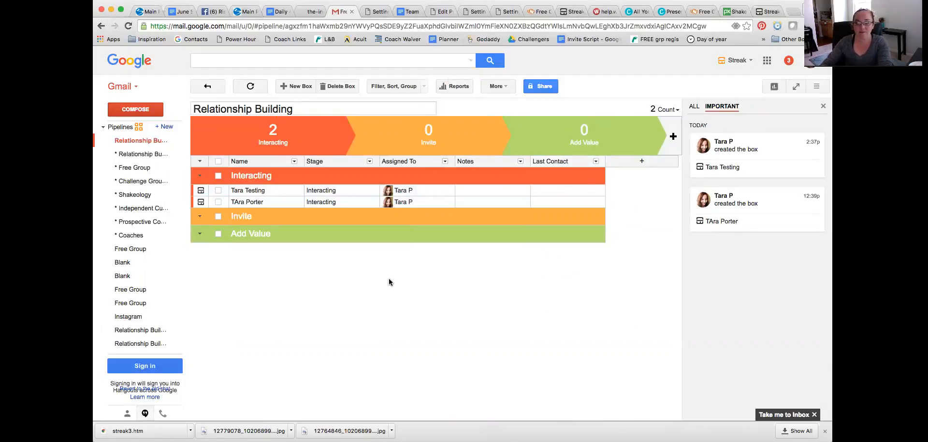
pyautogui.click(568, 202)
pyautogui.click(594, 267)
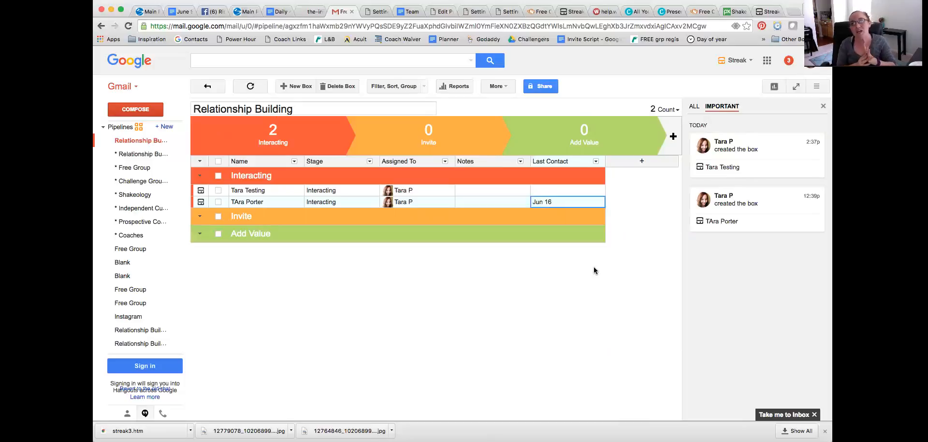
# Step: Search for the test contact's Interacting box in the Relationship Building pipeline and set its Last Contact date to Jun 16
pyautogui.click(208, 60)
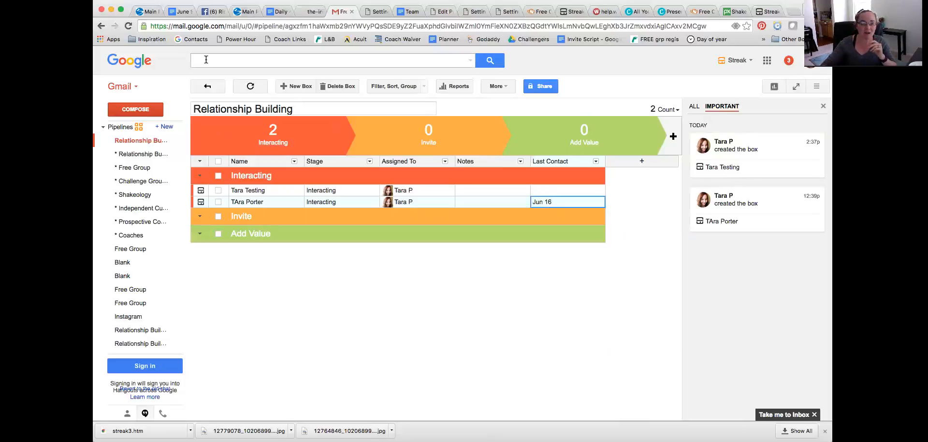
pyautogui.write('Tara T')
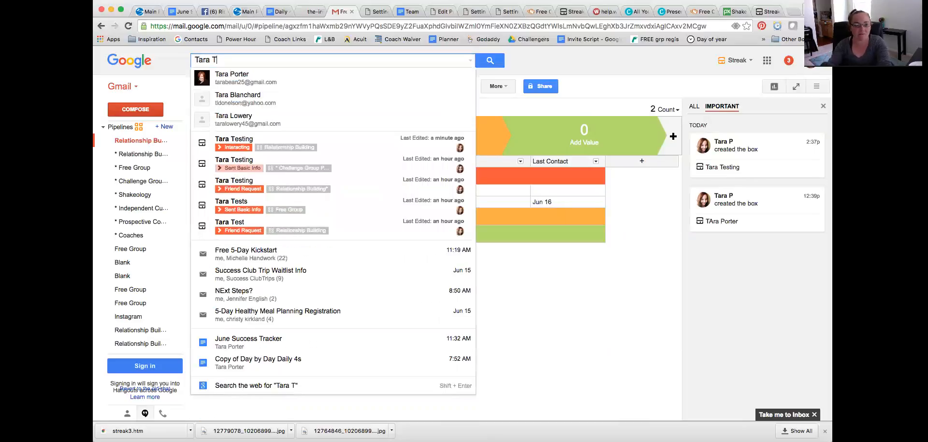
pyautogui.click(239, 139)
pyautogui.click(275, 150)
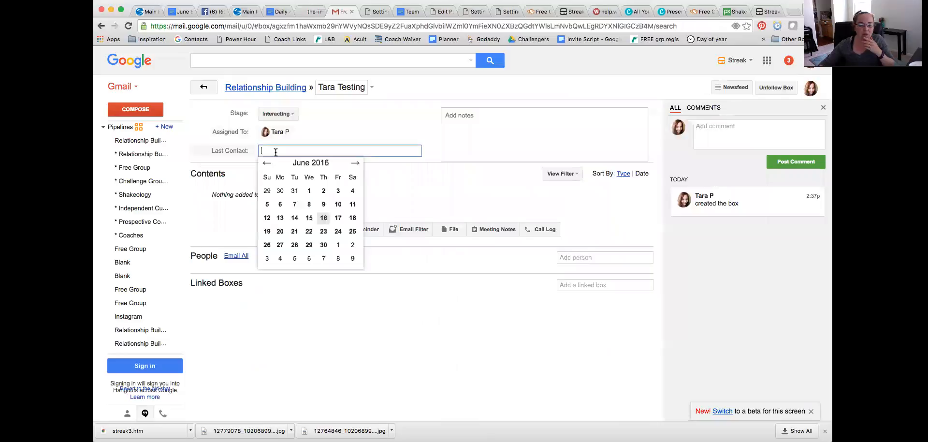
pyautogui.click(310, 215)
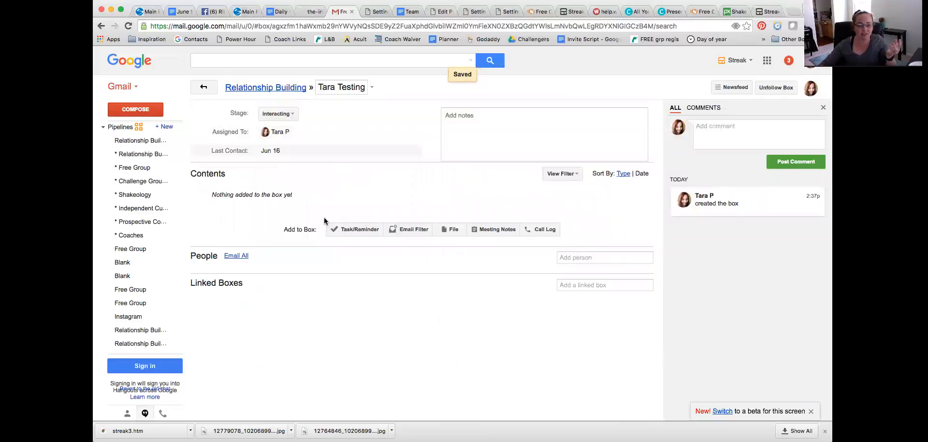
# Step: Search by first name for the contact's box in the Blank pipeline and set its Late Contact date to Jun 16
pyautogui.click(210, 61)
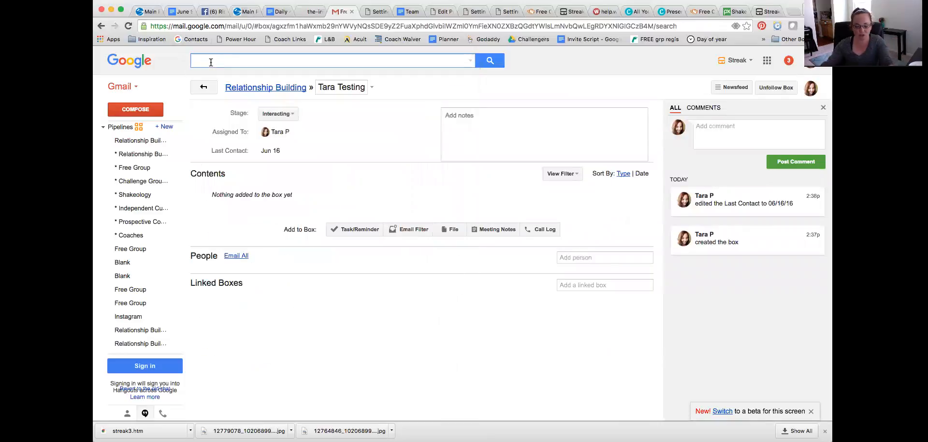
pyautogui.write('Tara')
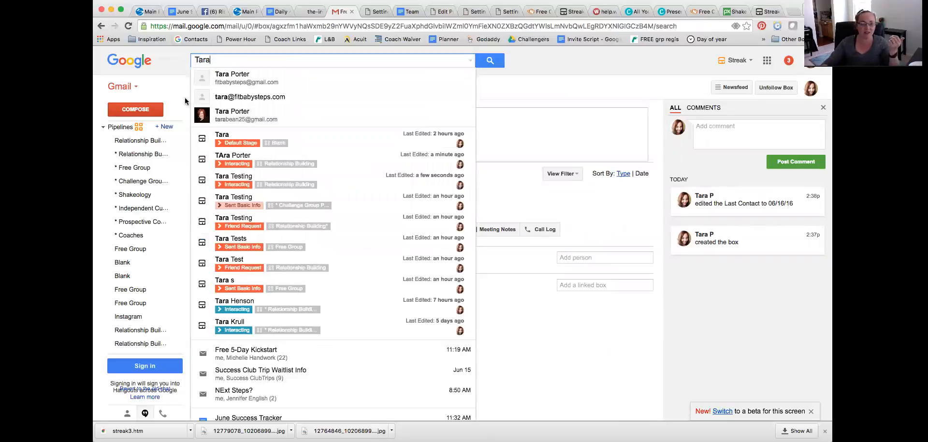
pyautogui.click(224, 136)
pyautogui.click(278, 151)
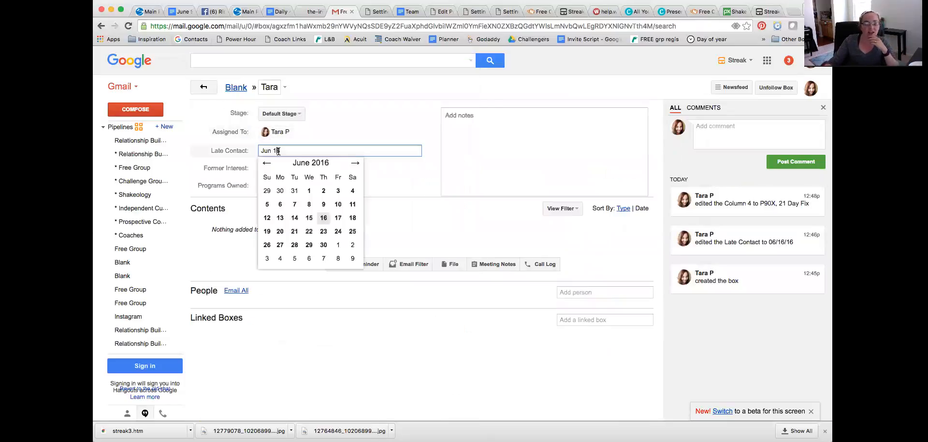
pyautogui.click(324, 218)
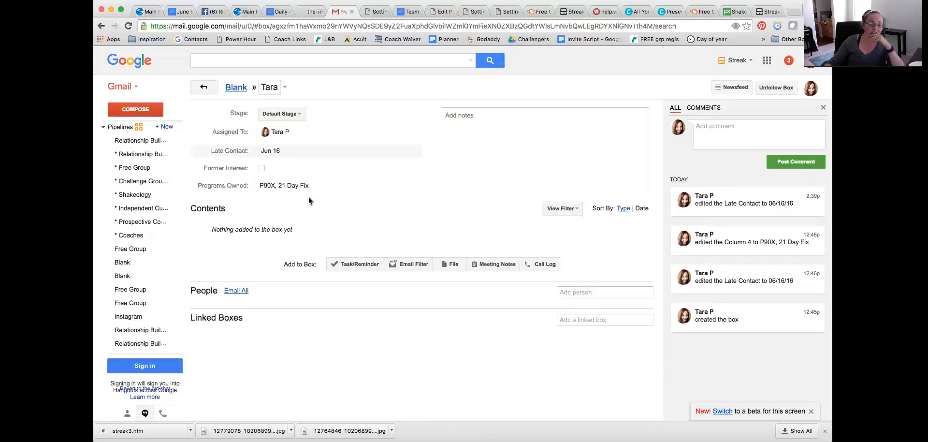
# Step: In the Relationship Building pipeline with the Friend Request stage, add a box named kasdl;fkjsd with the note "liked phto salad"
pyautogui.moveTo(140, 264)
pyautogui.click(140, 330)
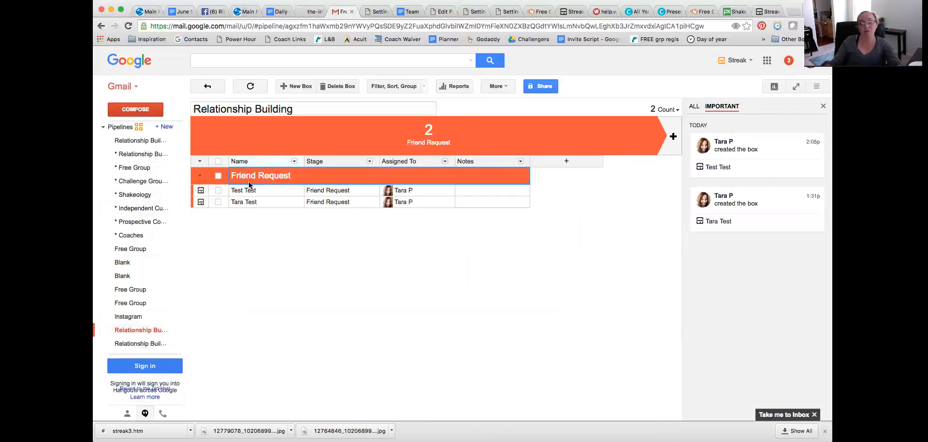
pyautogui.click(301, 86)
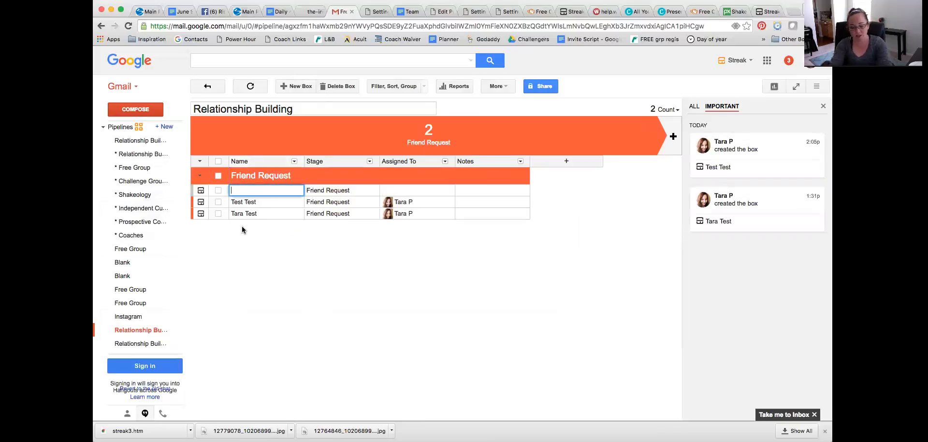
pyautogui.write('kasdl;fkjsd')
pyautogui.press('Tab')
pyautogui.write('liked pht')
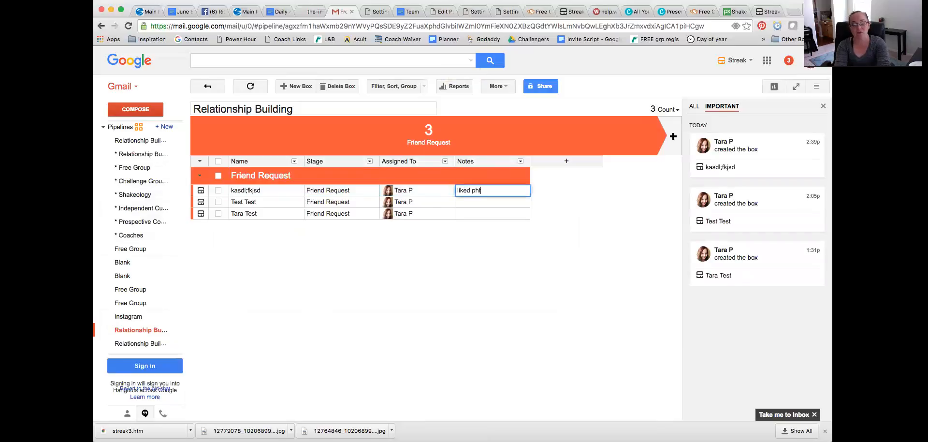
pyautogui.write('o salad')
pyautogui.press('Return')
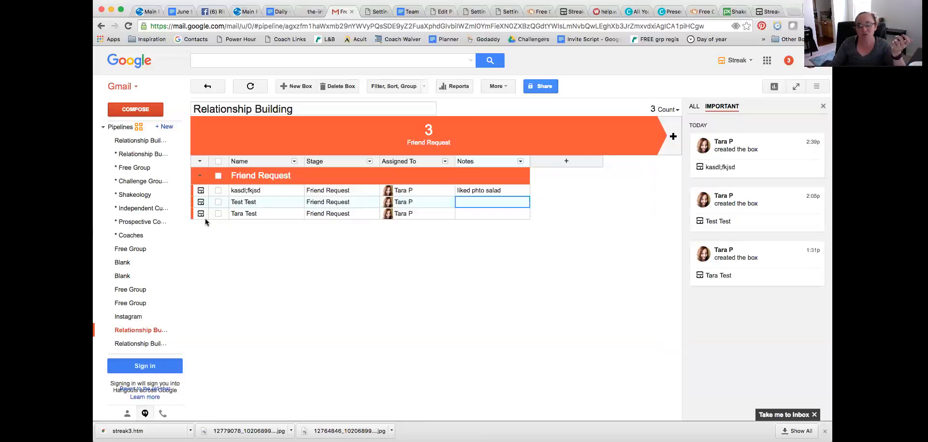
# Step: View the last contact dates and notes in the * Challenge Group Prospects pipeline, and return to the Friend Request pipeline
pyautogui.click(130, 182)
pyautogui.hscroll(-3, 221, 151)
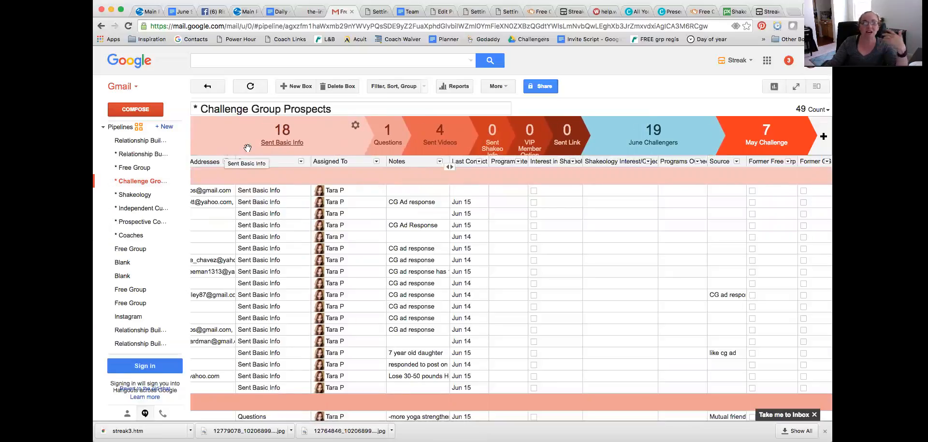
pyautogui.click(137, 330)
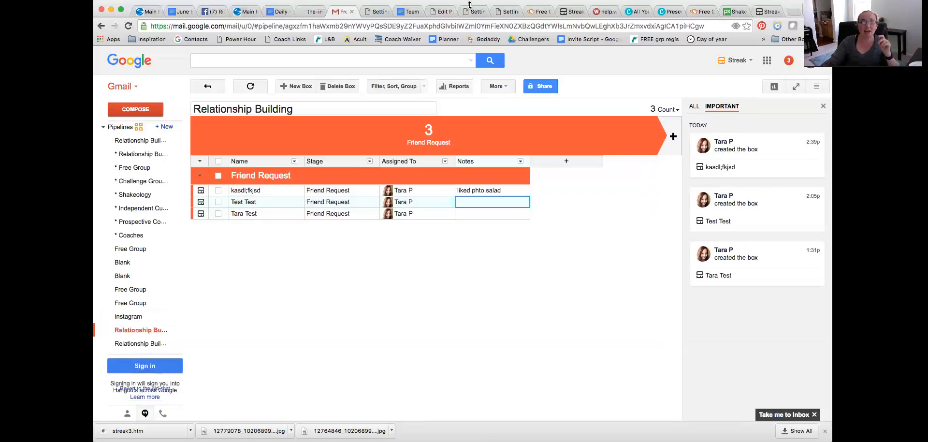
# Step: Switch to Facebook and view the list of friends who have birthdays today
pyautogui.click(213, 11)
pyautogui.click(190, 58)
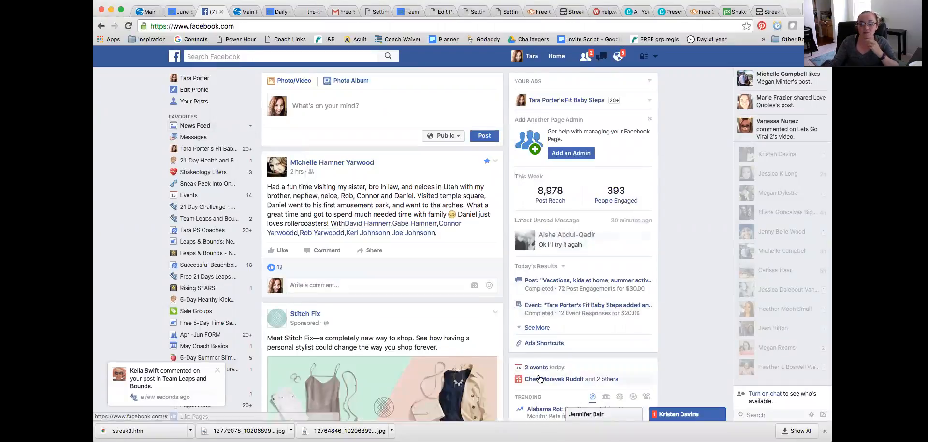
pyautogui.click(538, 380)
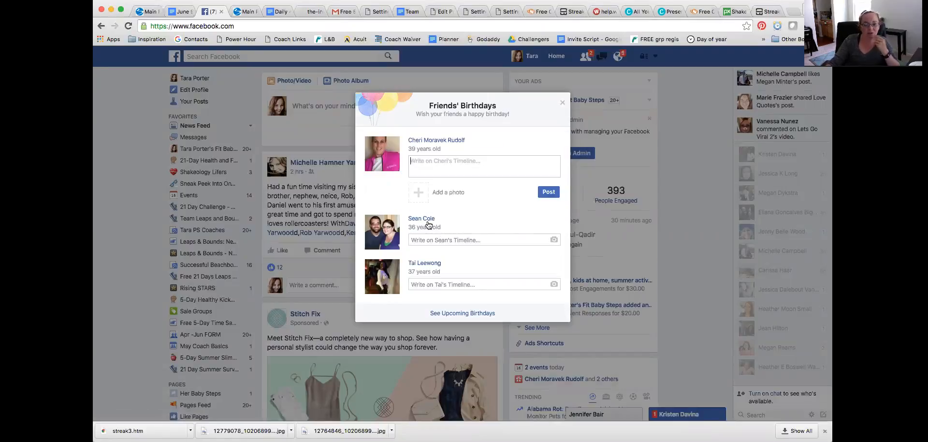
pyautogui.moveTo(427, 221)
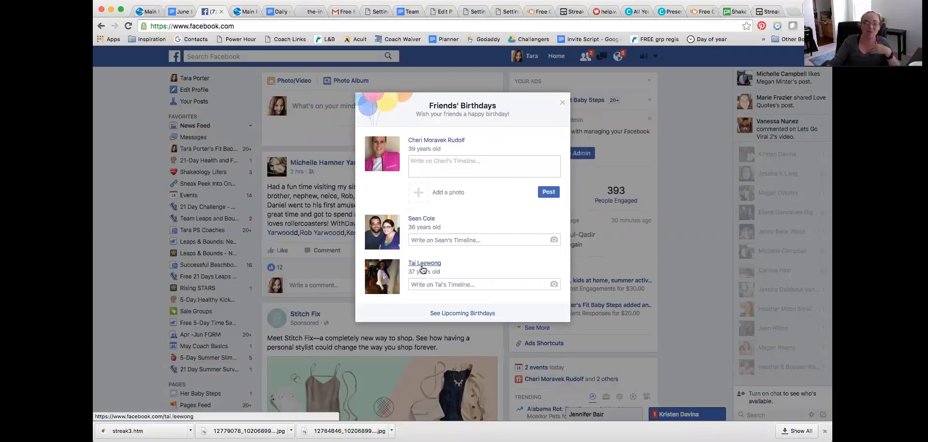
pyautogui.moveTo(421, 266)
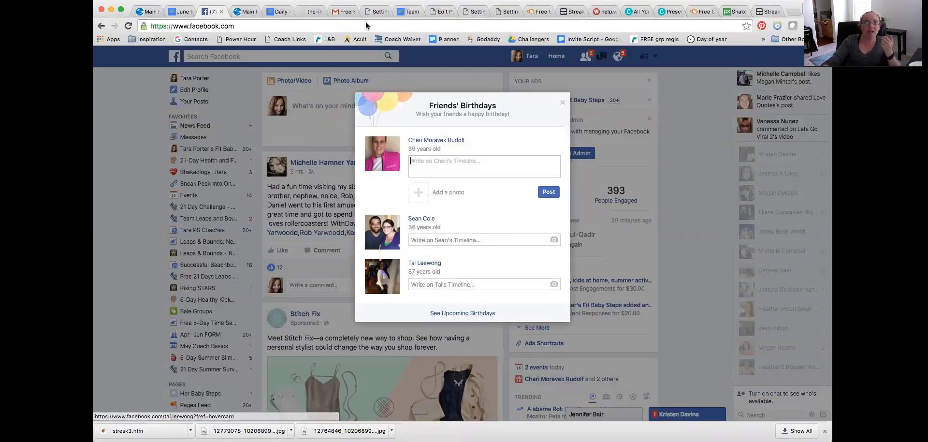
# Step: Switch back to Gmail, find the contact's box in the Blank pipeline by first name, and set Late Contact to Jun 16
pyautogui.click(341, 11)
pyautogui.click(248, 58)
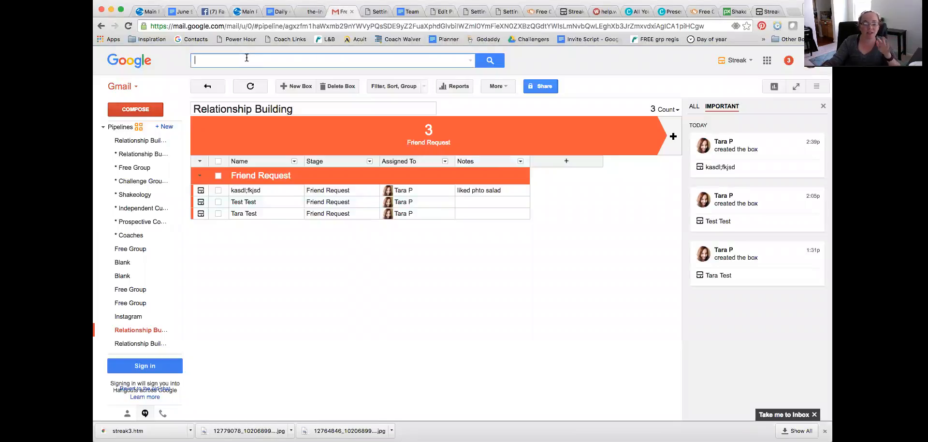
pyautogui.write('tara')
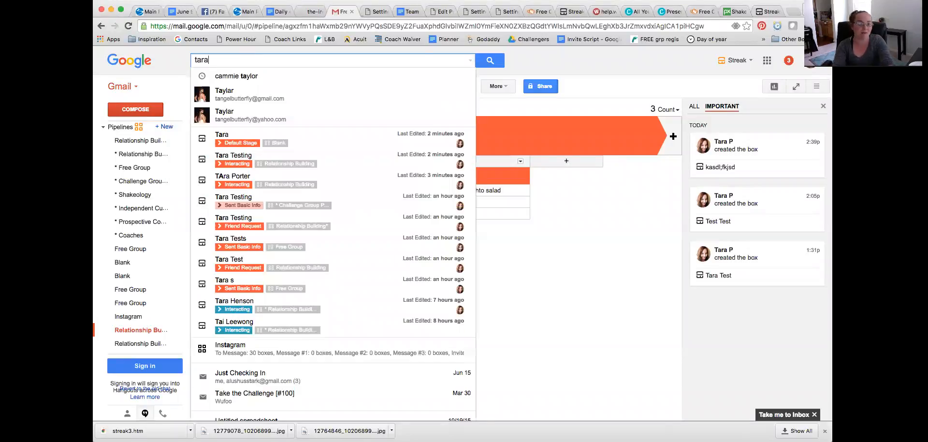
pyautogui.click(254, 141)
pyautogui.click(270, 150)
pyautogui.click(323, 218)
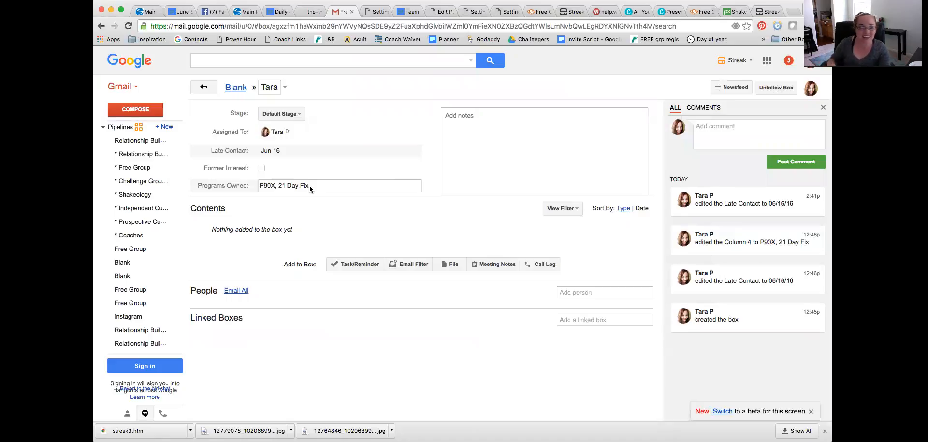
pyautogui.press('Return')
# Step: Filter the * Relationship Building pipeline to boxes with Last Contact before 7 Days ago, and sort Last Contact newest to oldest
pyautogui.moveTo(137, 162)
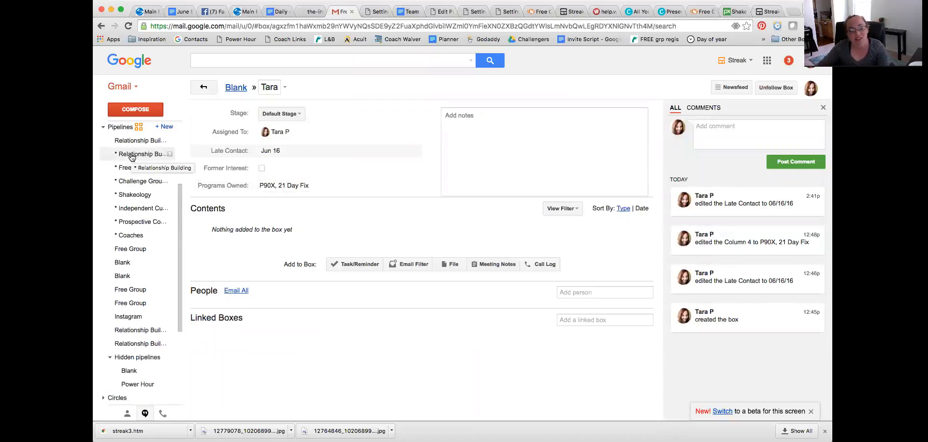
pyautogui.click(131, 155)
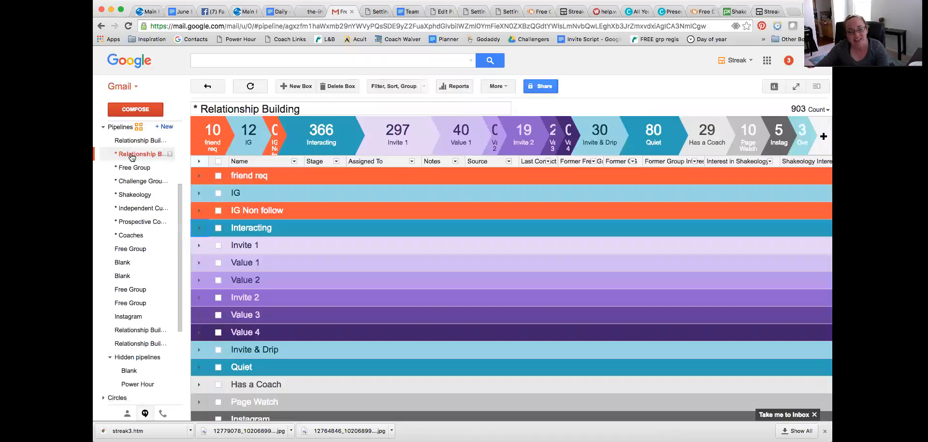
pyautogui.click(383, 87)
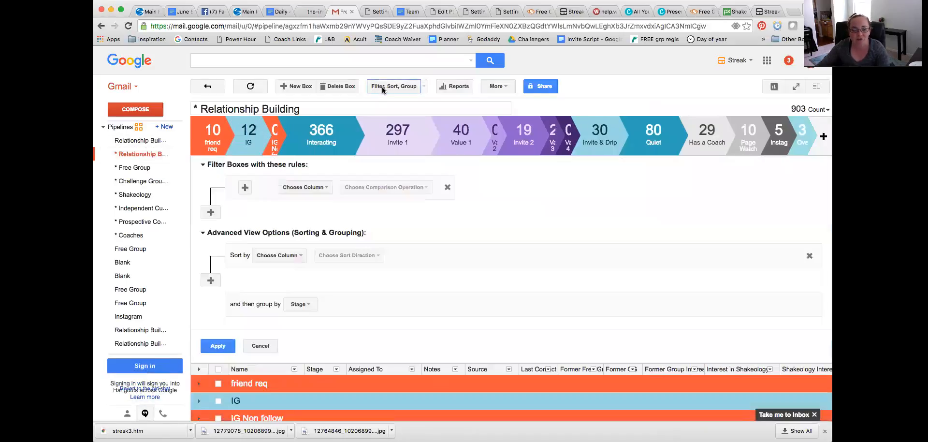
pyautogui.click(311, 192)
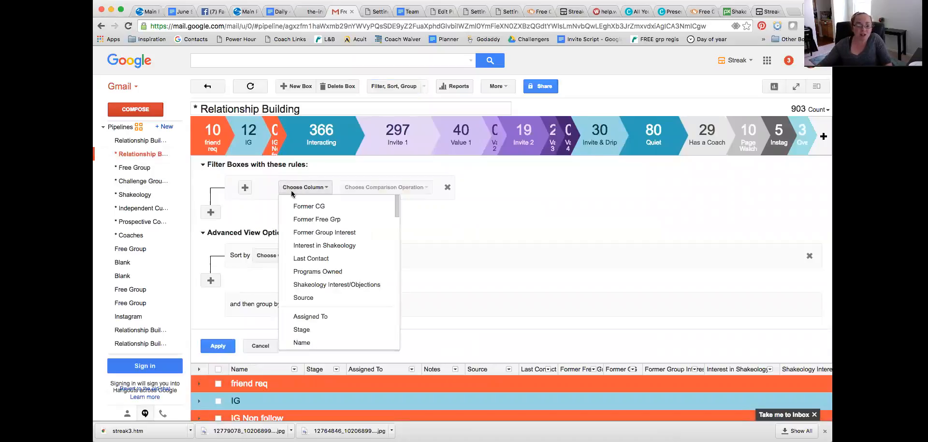
pyautogui.click(303, 260)
pyautogui.click(366, 189)
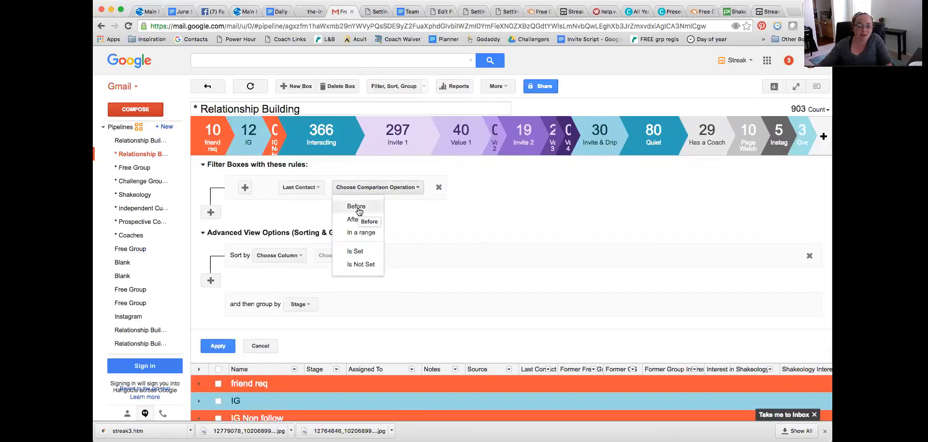
pyautogui.click(359, 207)
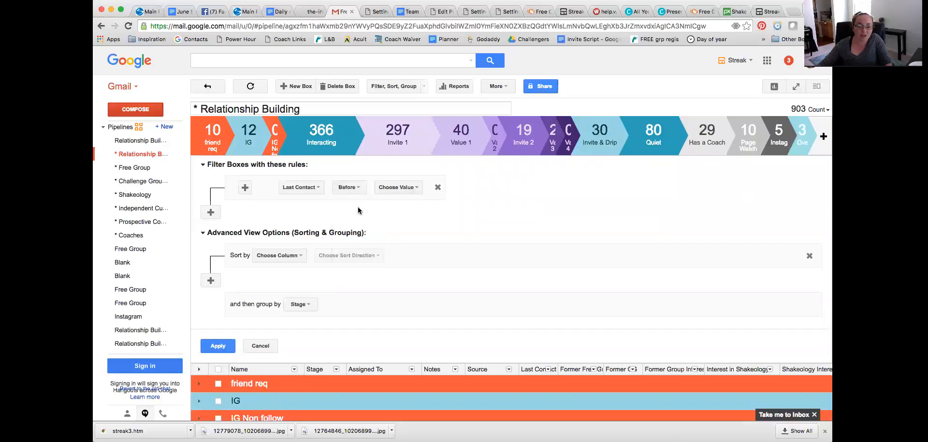
pyautogui.click(389, 190)
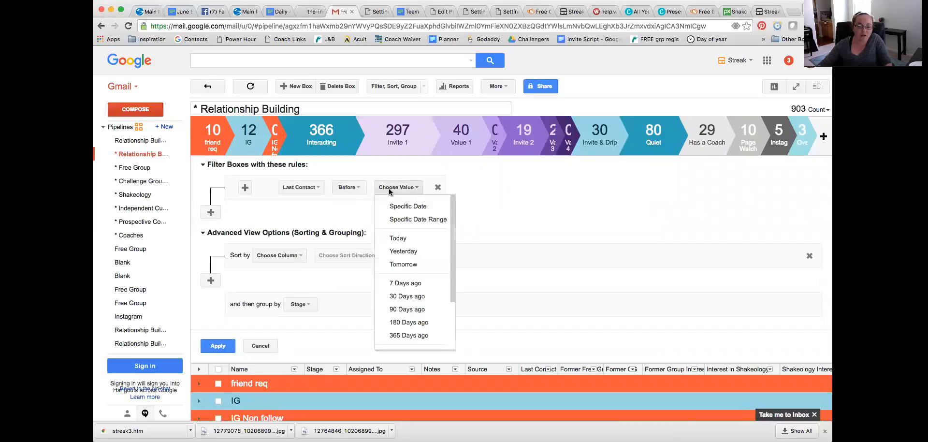
pyautogui.click(394, 284)
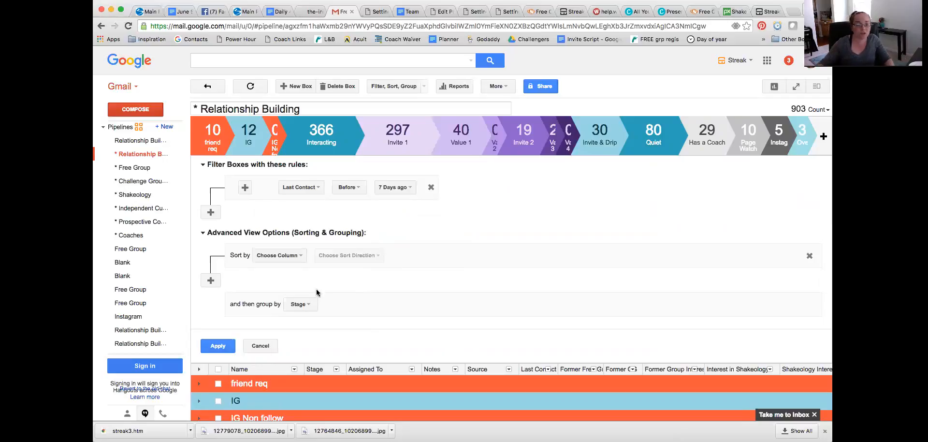
pyautogui.click(220, 346)
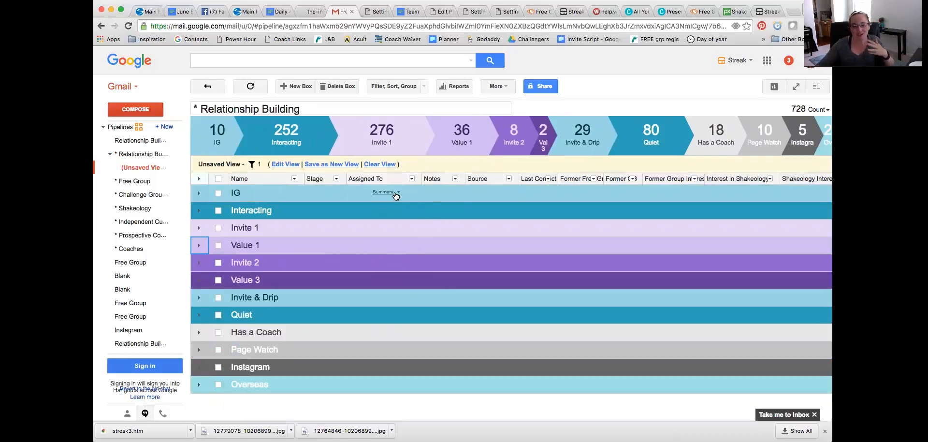
pyautogui.click(548, 179)
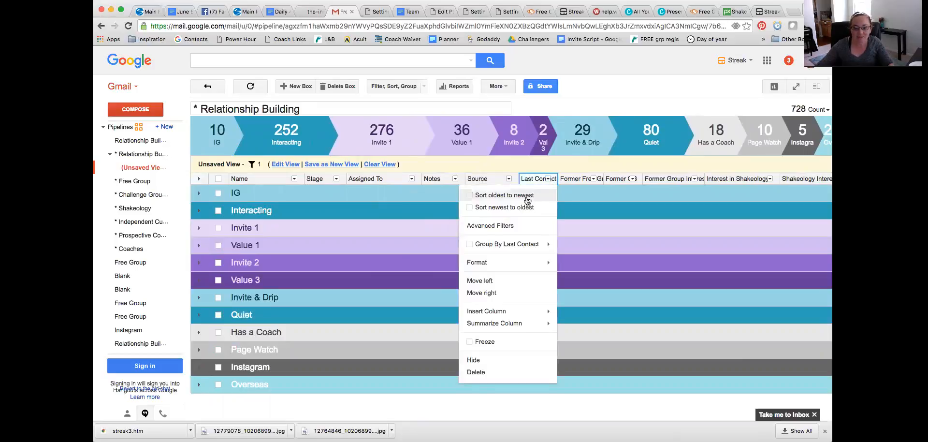
pyautogui.click(500, 208)
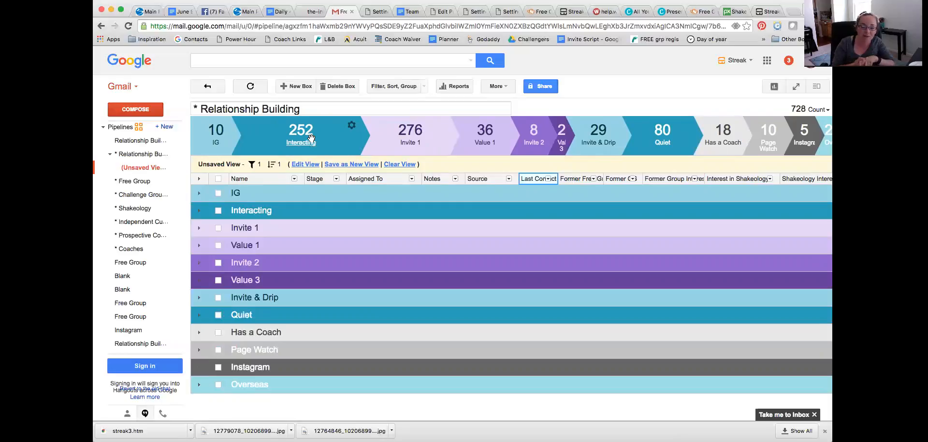
# Step: Filter the * Free Group pipeline to boxes with Last Contact before the specific date Jun 14, and check the Ready for Event page group
pyautogui.click(132, 181)
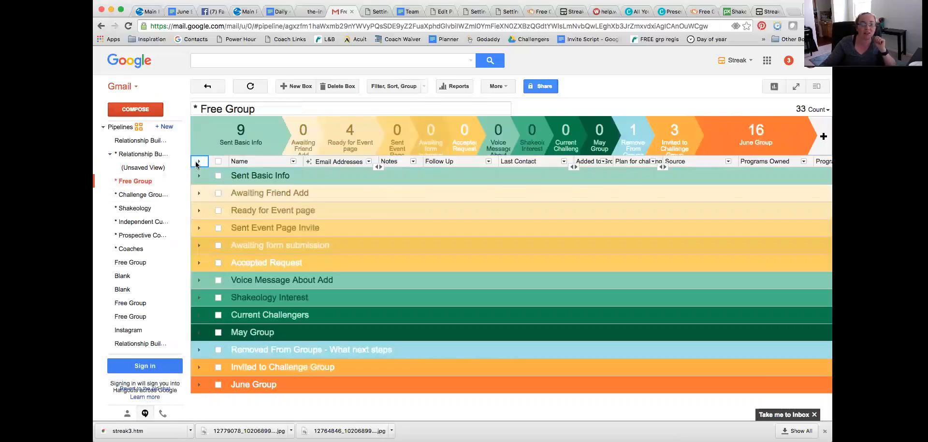
pyautogui.click(199, 161)
pyautogui.click(385, 87)
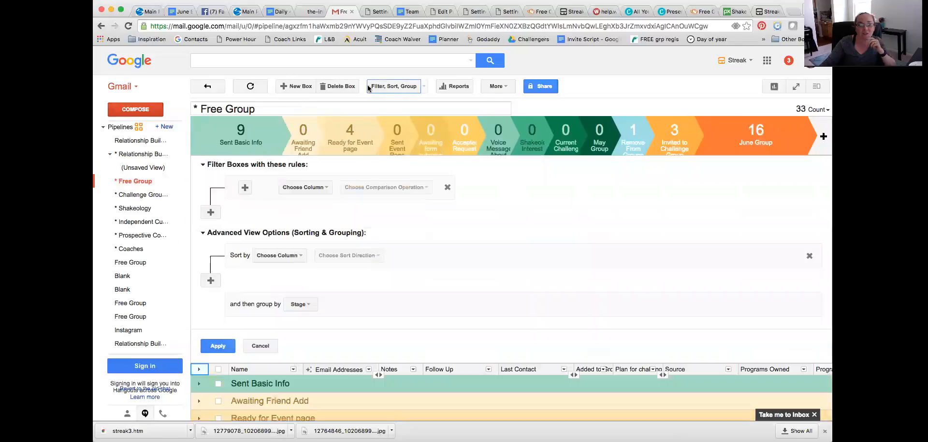
pyautogui.click(298, 188)
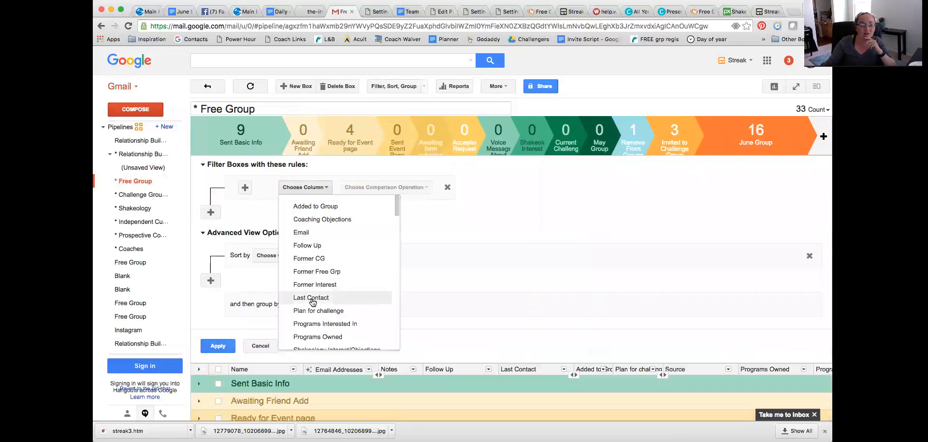
pyautogui.click(310, 298)
pyautogui.click(360, 189)
pyautogui.click(360, 205)
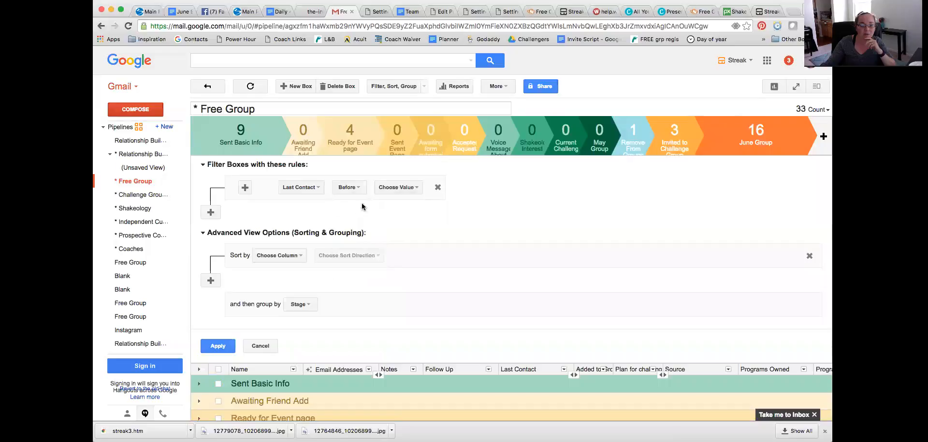
pyautogui.click(393, 188)
pyautogui.click(397, 207)
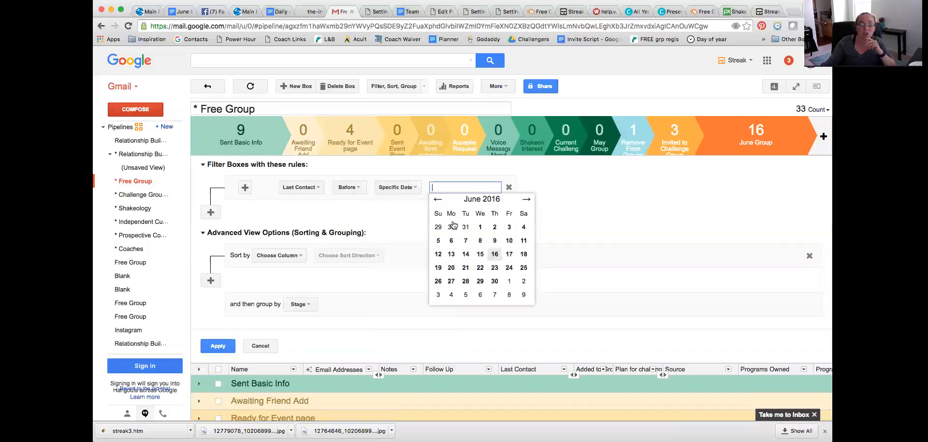
pyautogui.click(462, 255)
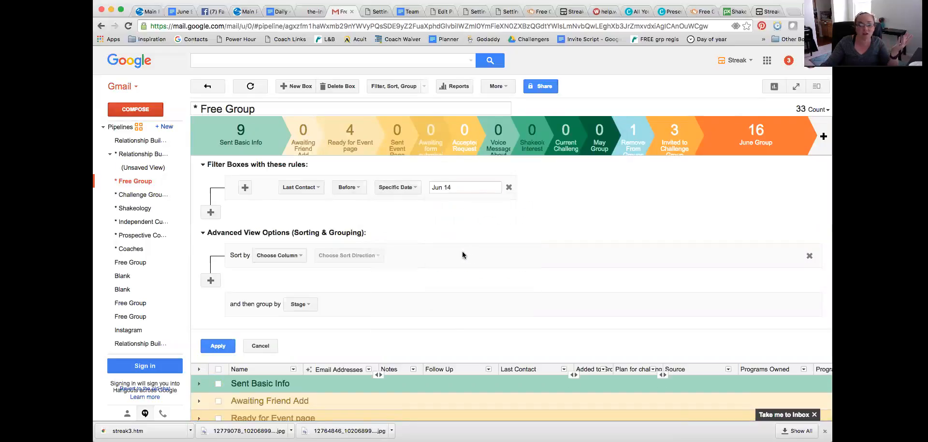
pyautogui.click(216, 347)
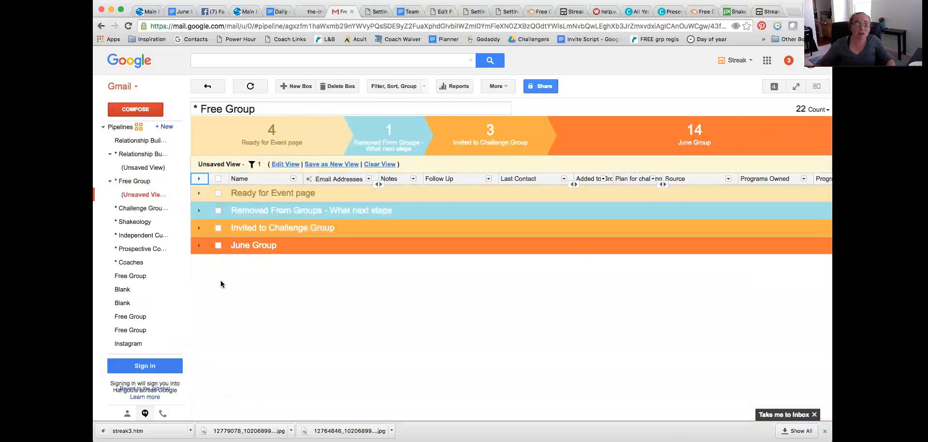
pyautogui.click(198, 196)
pyautogui.click(199, 195)
# Step: Open the Sent Basic Info box in the Free Group pipeline listed just above Instagram, and move it to the * Relationship Building pipeline
pyautogui.click(124, 330)
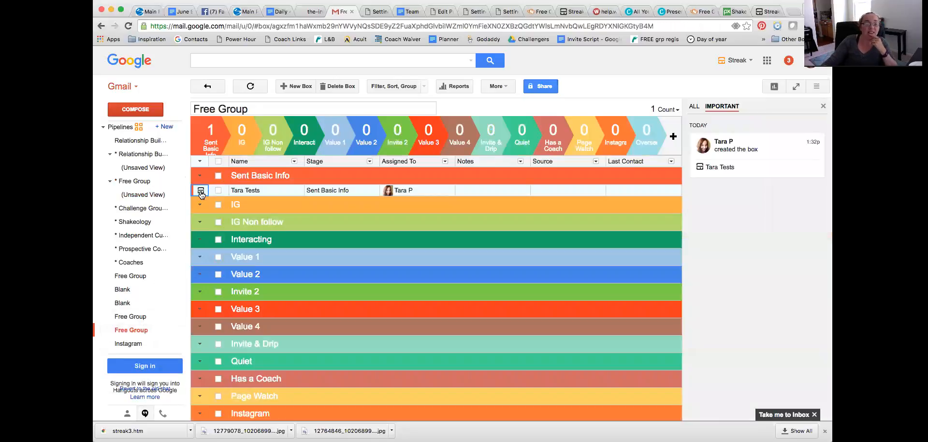
pyautogui.click(201, 192)
pyautogui.scroll(-3, 346, 326)
pyautogui.scroll(3, 346, 327)
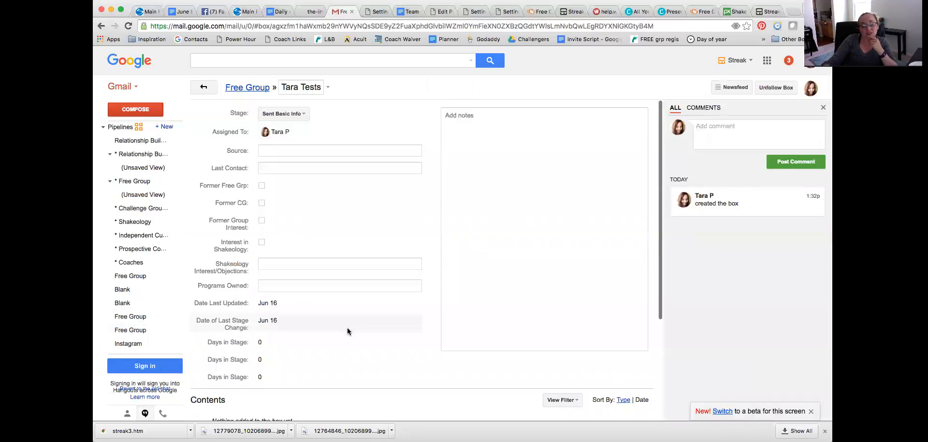
pyautogui.click(328, 90)
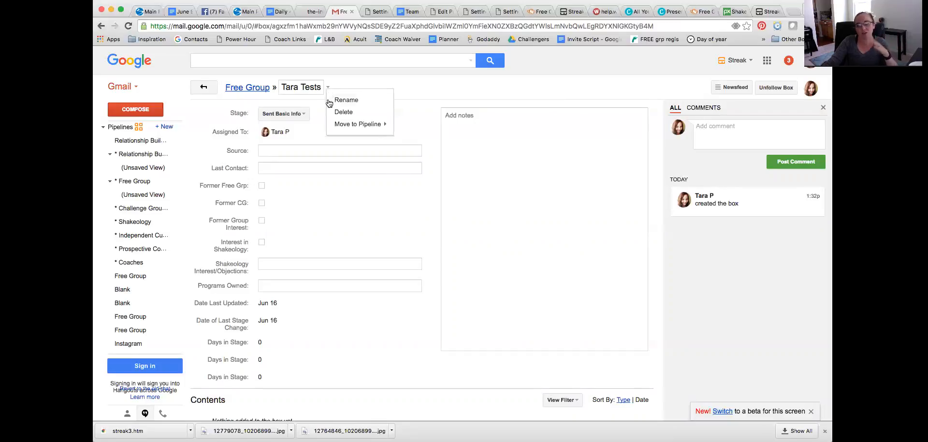
pyautogui.moveTo(363, 123)
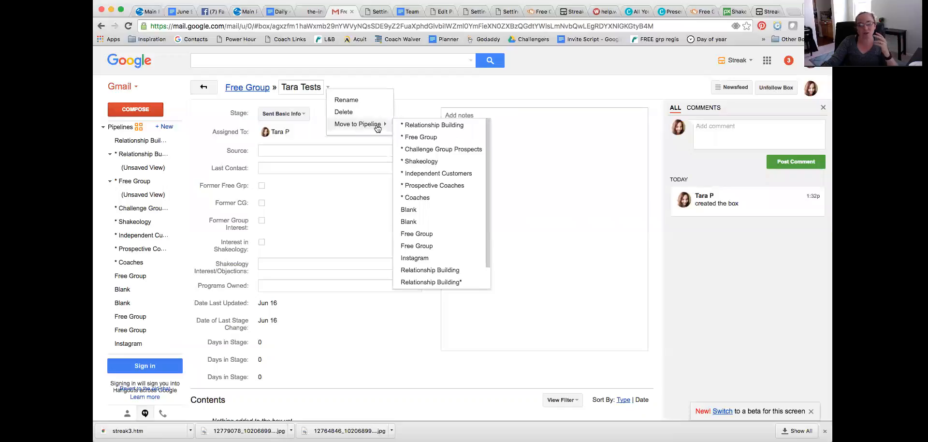
pyautogui.click(424, 127)
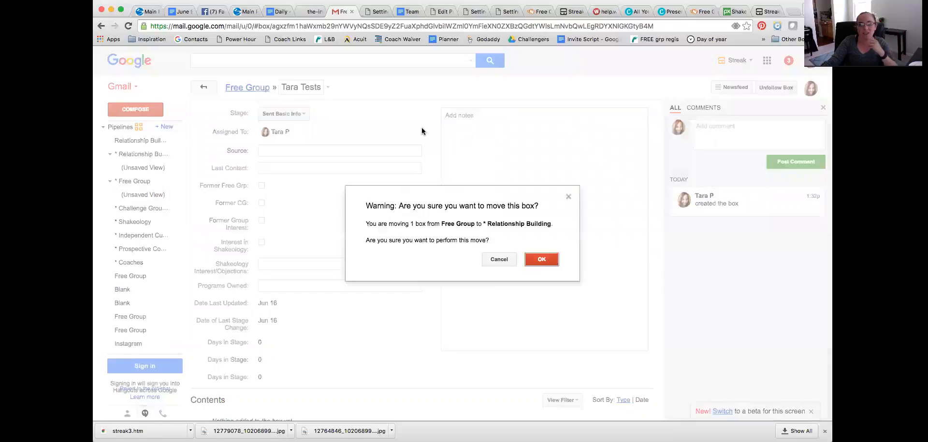
pyautogui.click(542, 260)
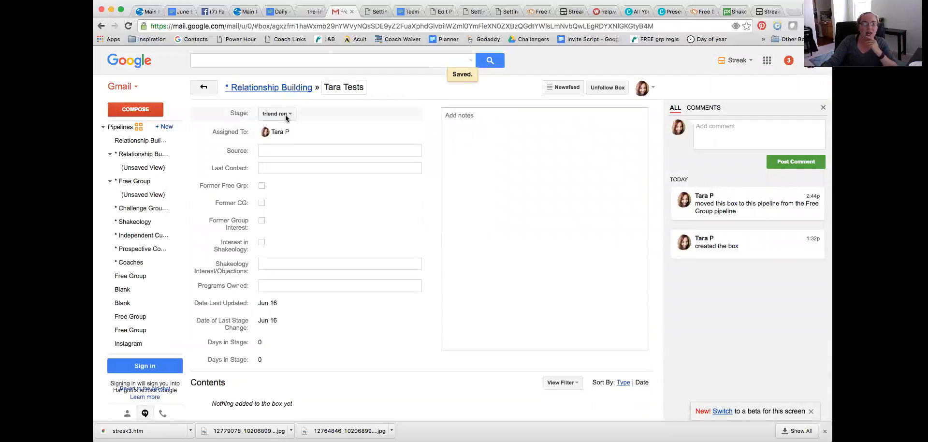
# Step: Set the moved box's stage to Invite 1 and look through the other available stages
pyautogui.click(277, 114)
pyautogui.click(284, 185)
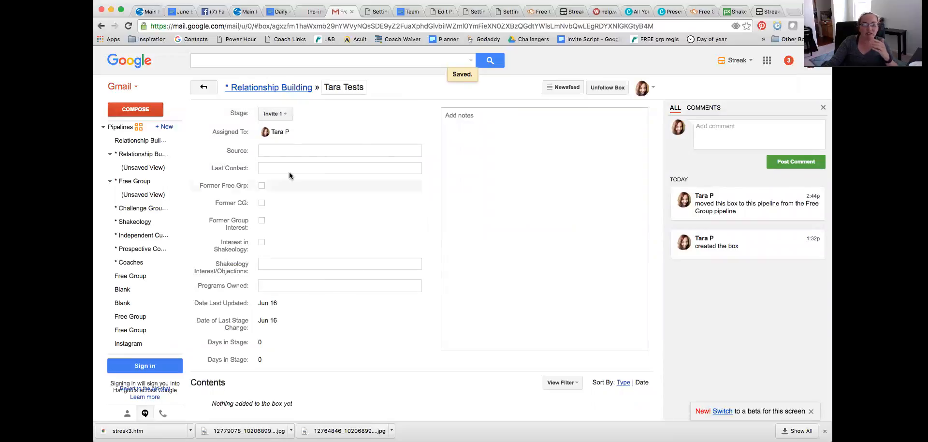
pyautogui.click(286, 116)
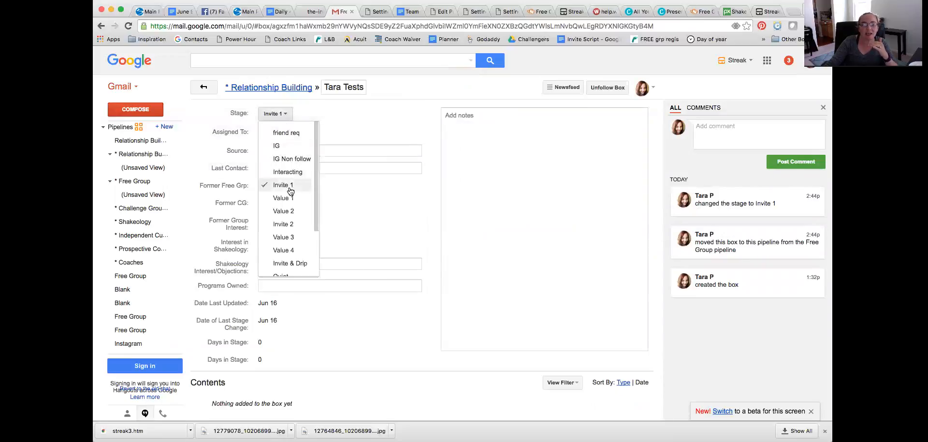
pyautogui.click(290, 186)
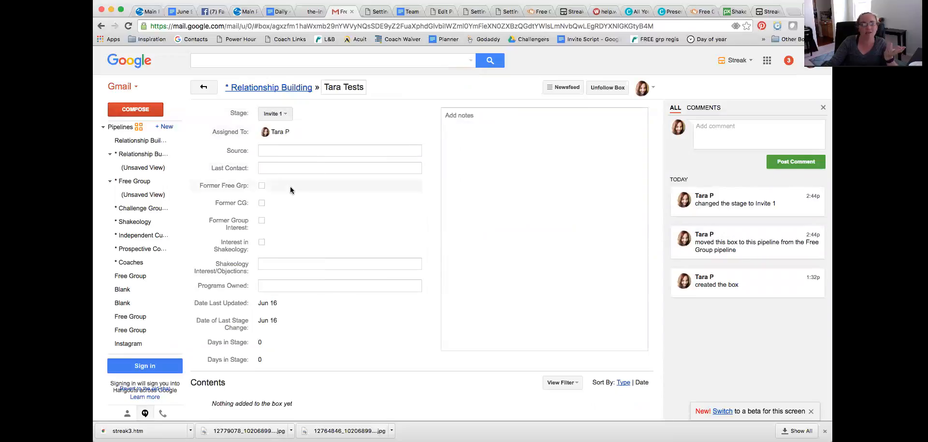
pyautogui.click(281, 114)
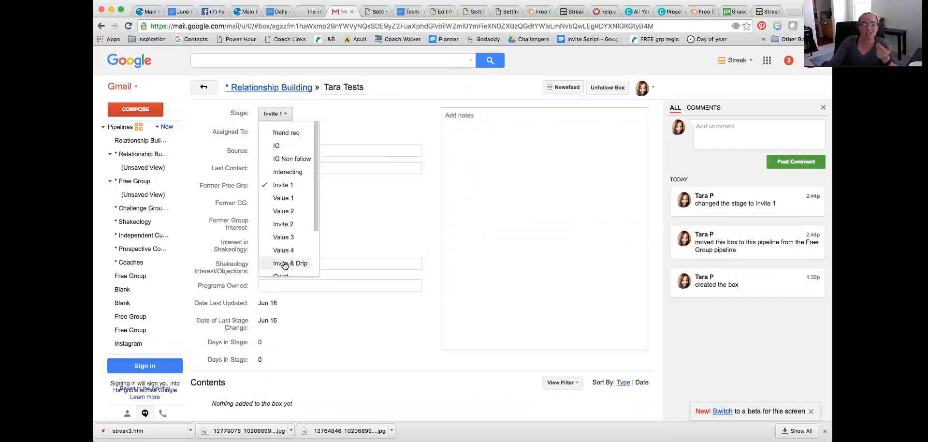
pyautogui.scroll(-1, 284, 265)
pyautogui.click(383, 122)
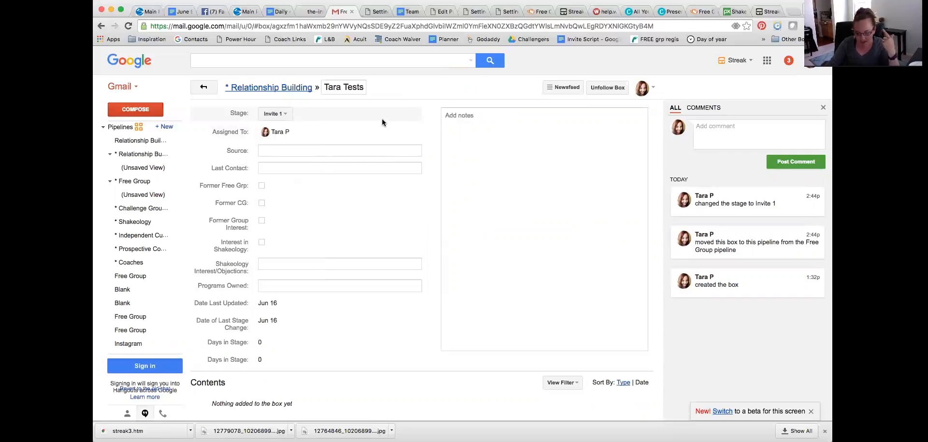
# Step: View the * Free Group, * Challenge Group Prospects, * Shakeology and Relationship Building pipelines, ending on * Relationship Building
pyautogui.moveTo(131, 180)
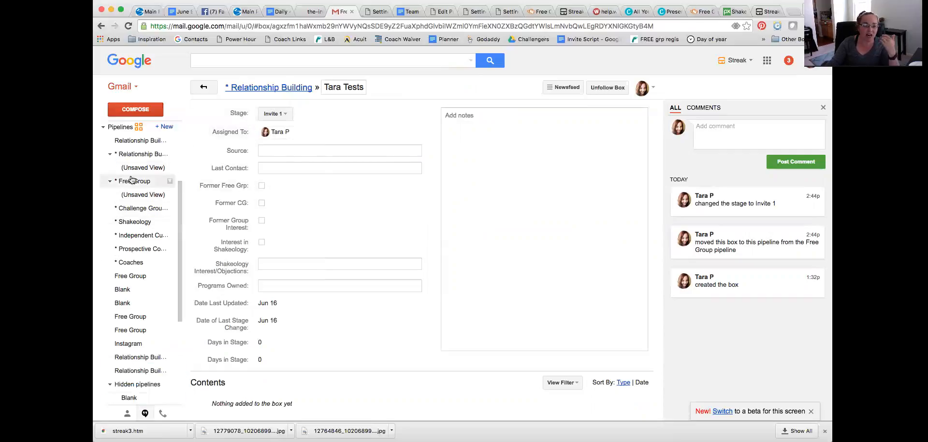
pyautogui.click(132, 182)
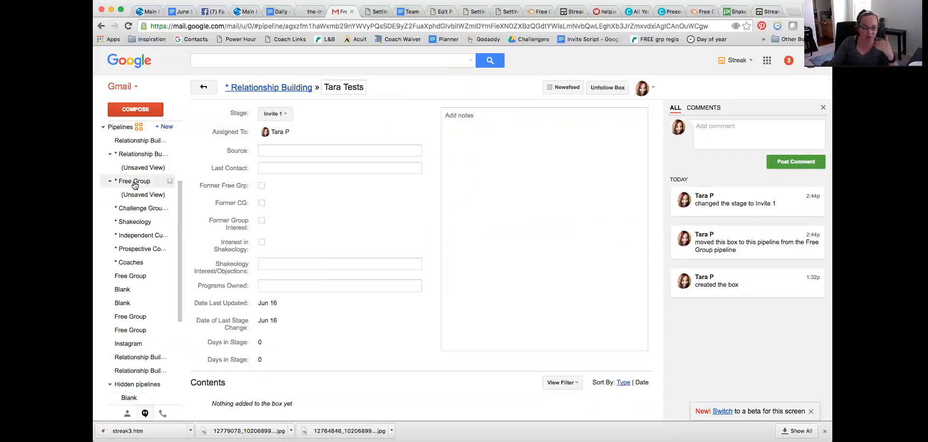
pyautogui.click(126, 207)
pyautogui.click(129, 223)
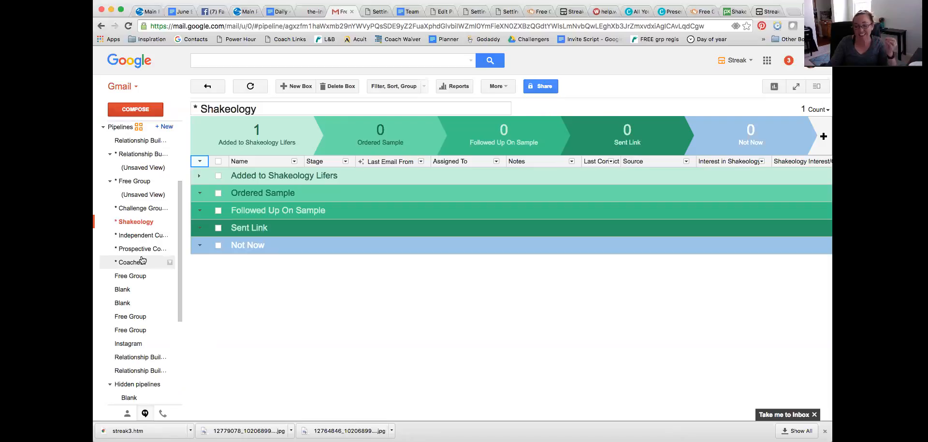
pyautogui.click(133, 141)
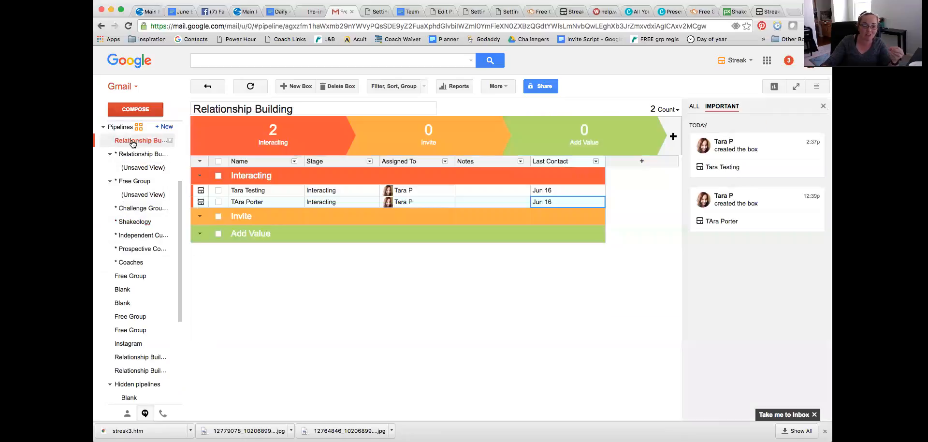
pyautogui.click(133, 158)
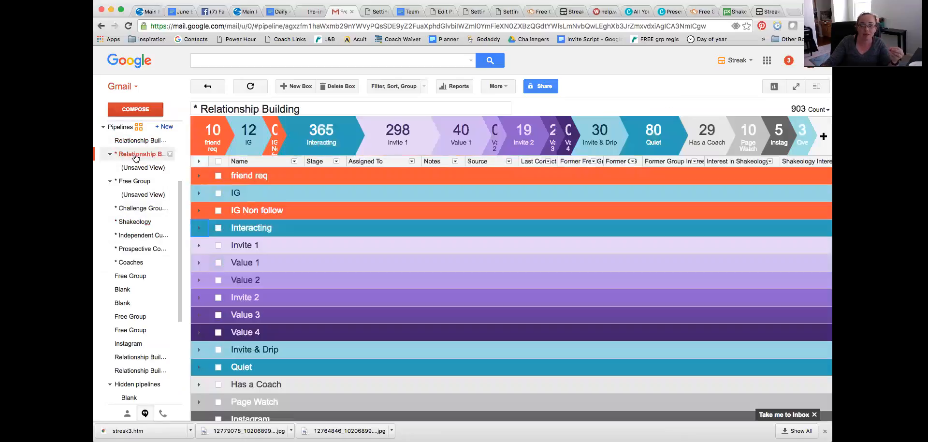